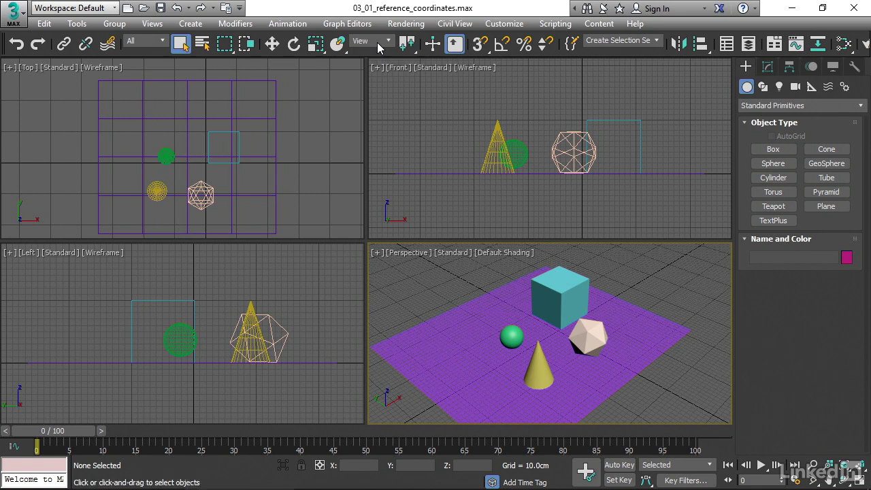
Switch to the Move tool with the World reference coordinate system
left_click(273, 46)
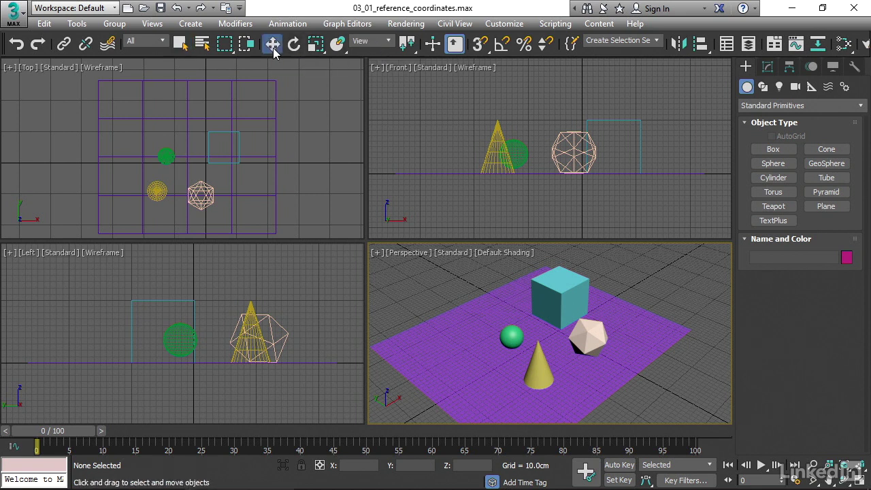
left_click(385, 42)
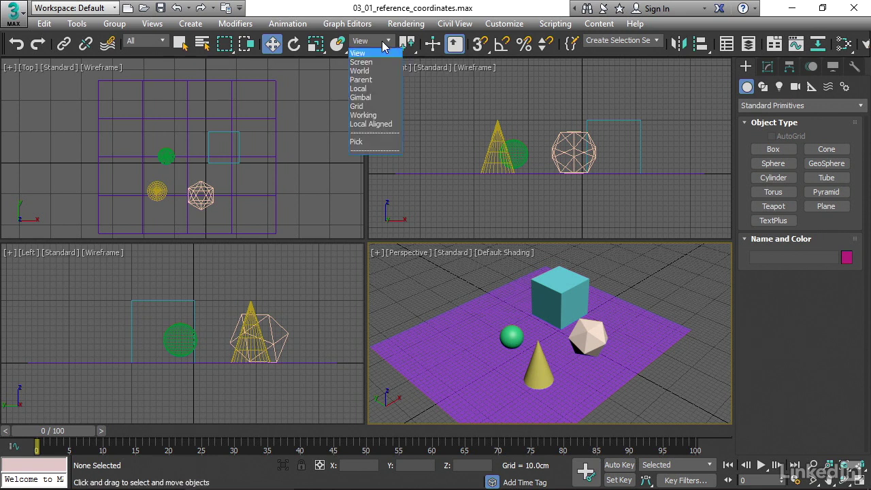
left_click(375, 72)
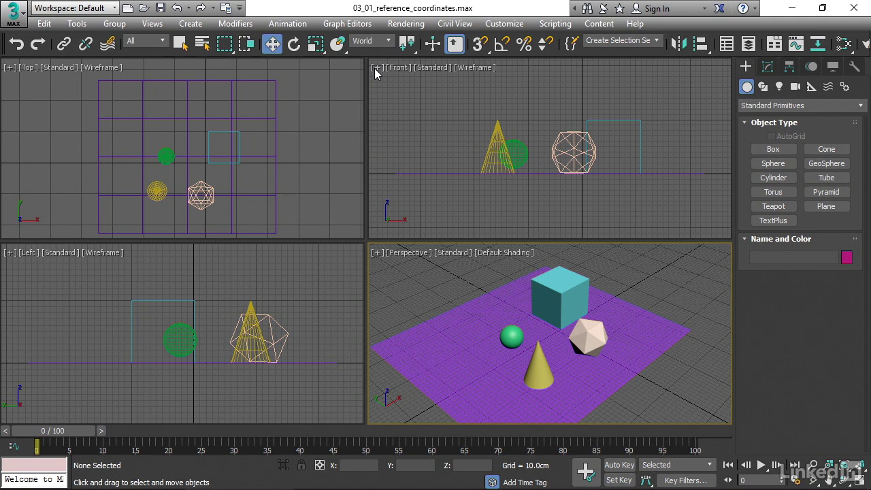
Move the yellow cone back along world Y and left along X to X -250.204cm, Y 90.507cm
left_click(545, 379)
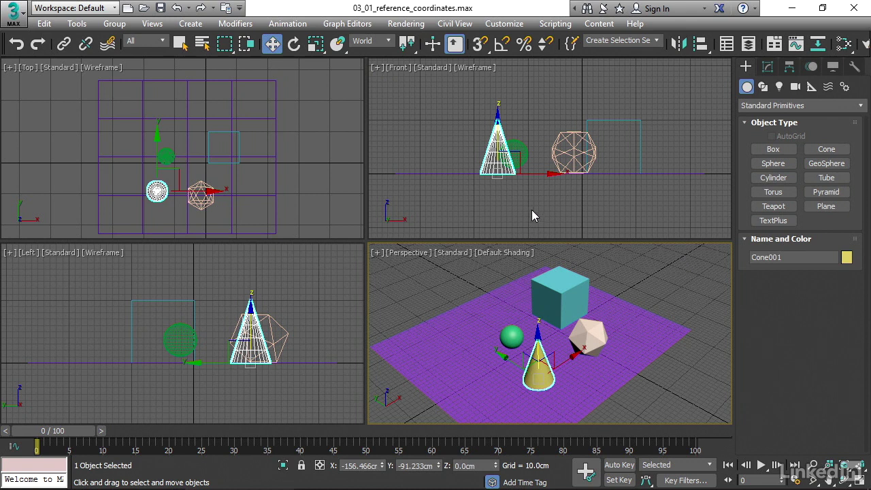
scroll(530, 206, "down", 2)
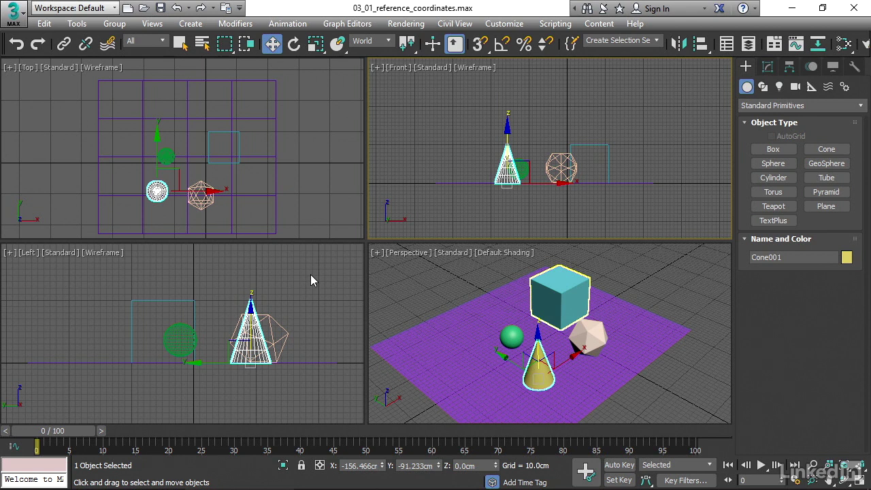
left_click_drag(503, 355, 442, 322)
left_click_drag(520, 321, 487, 336)
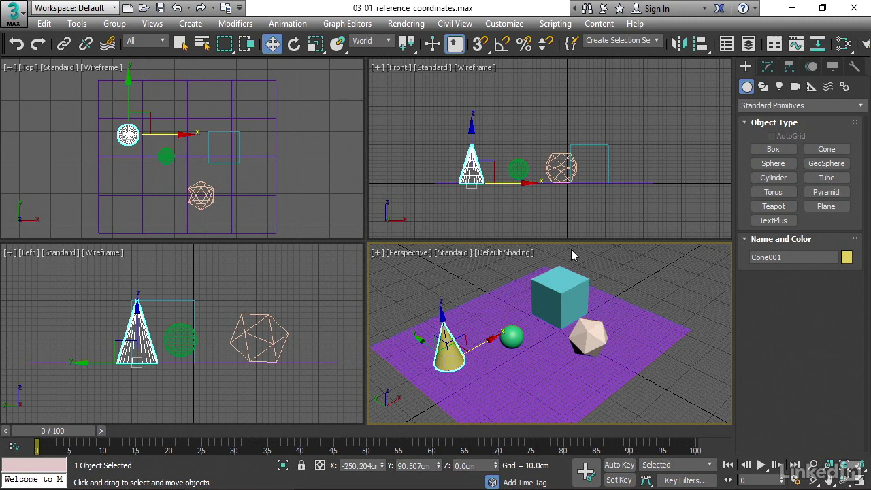
Using the Rotate tool in Local coordinates, tilt the yellow cone about its local X axis and another local axis
left_click(294, 44)
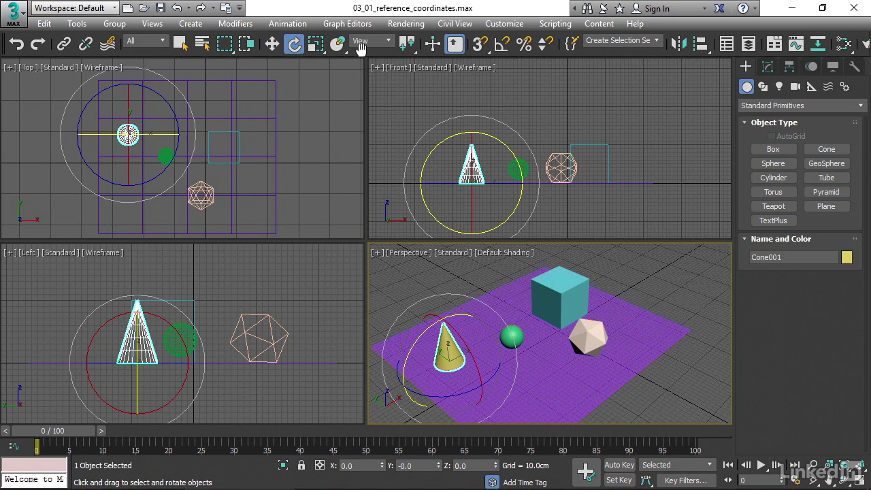
left_click(273, 45)
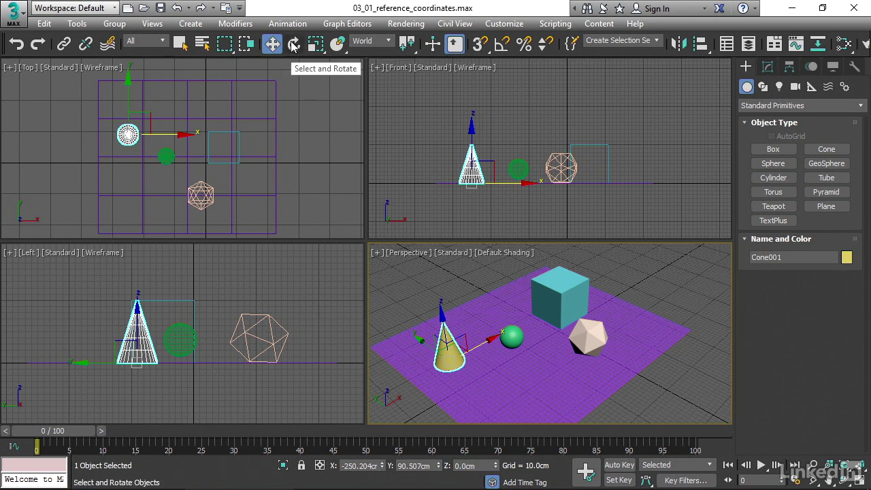
left_click(293, 45)
left_click(361, 42)
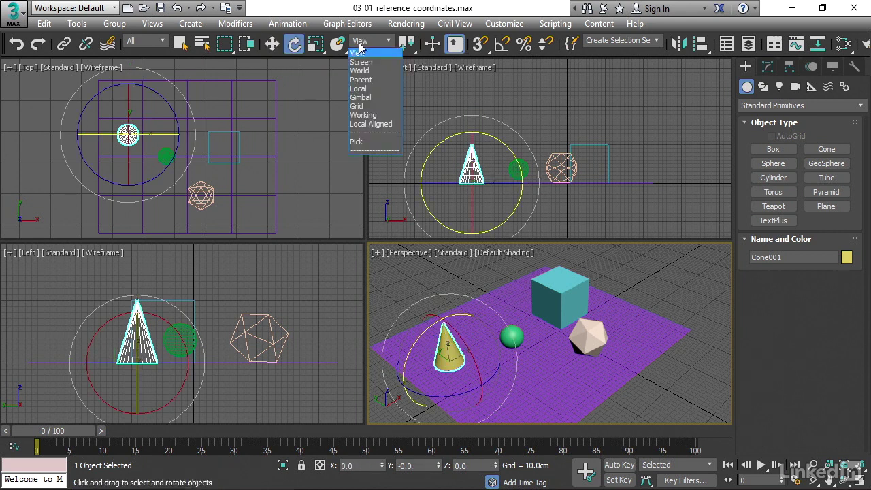
left_click(359, 88)
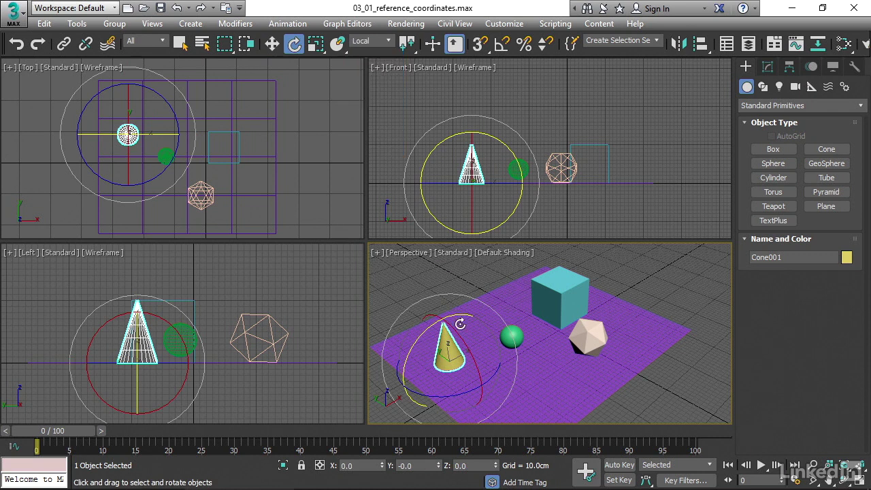
left_click_drag(460, 334, 524, 313)
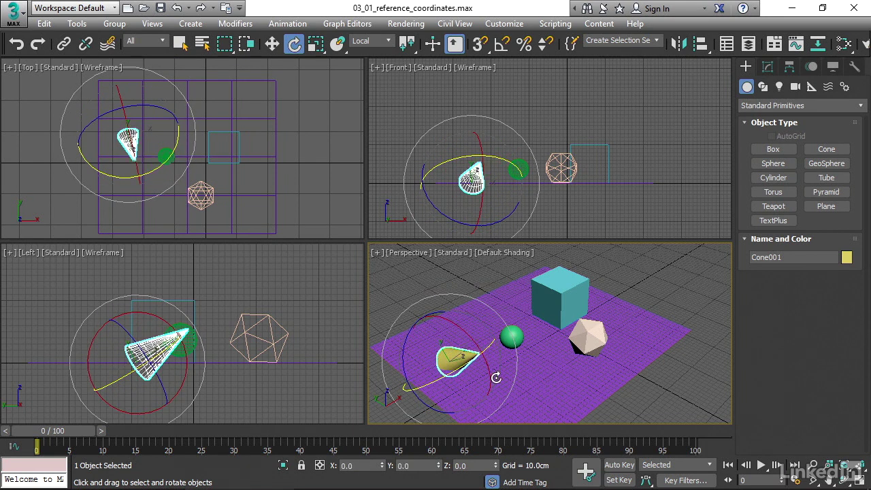
mouse_move(495, 377)
left_mouse_down()
mouse_move(469, 308)
mouse_move(480, 378)
left_mouse_up()
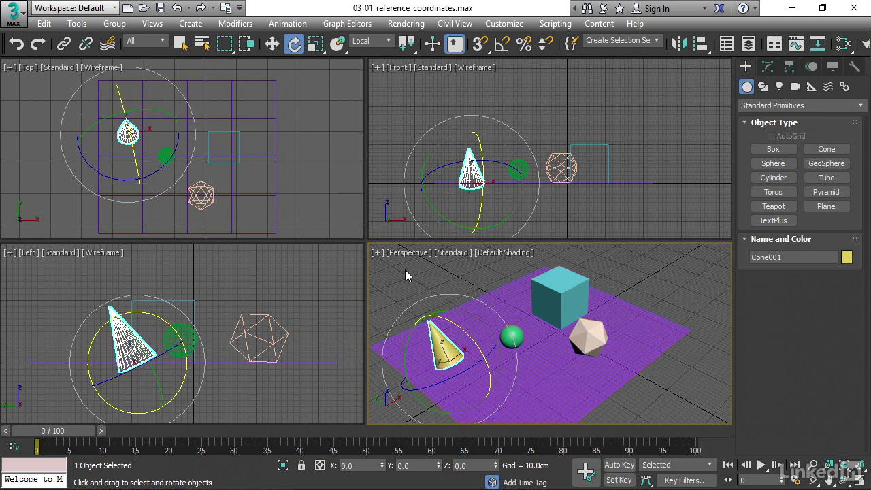
Slide the tilted cone along its own axis with the Move tool in Local coordinates
left_click(270, 45)
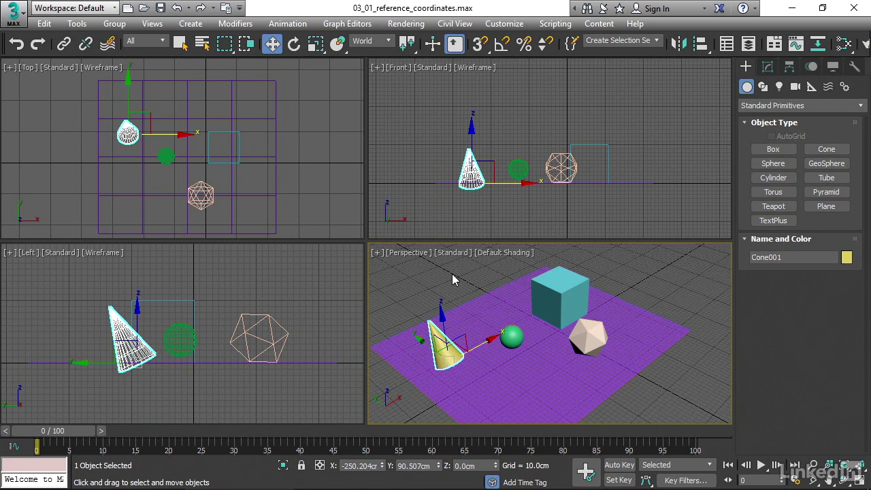
left_click(369, 42)
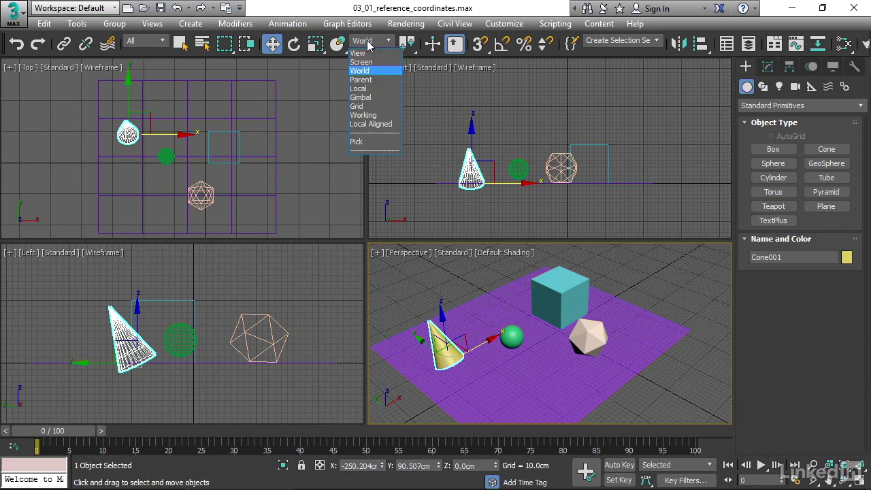
left_click(359, 88)
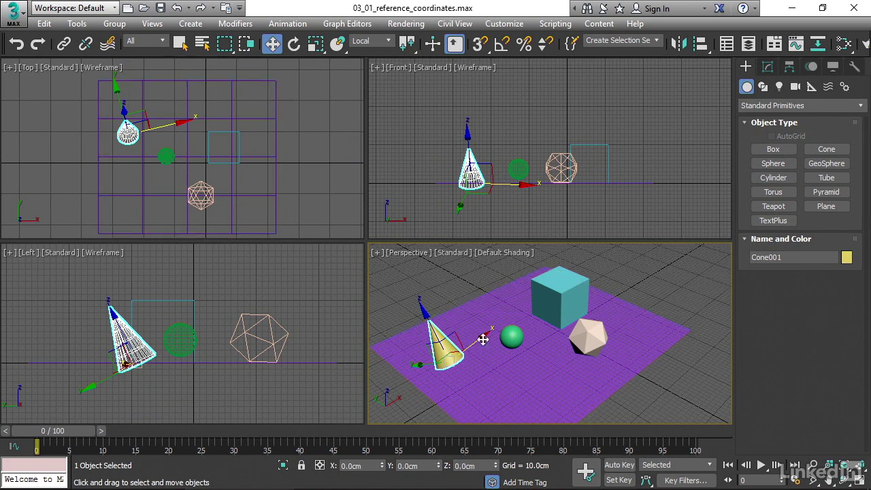
left_click_drag(482, 336, 420, 296)
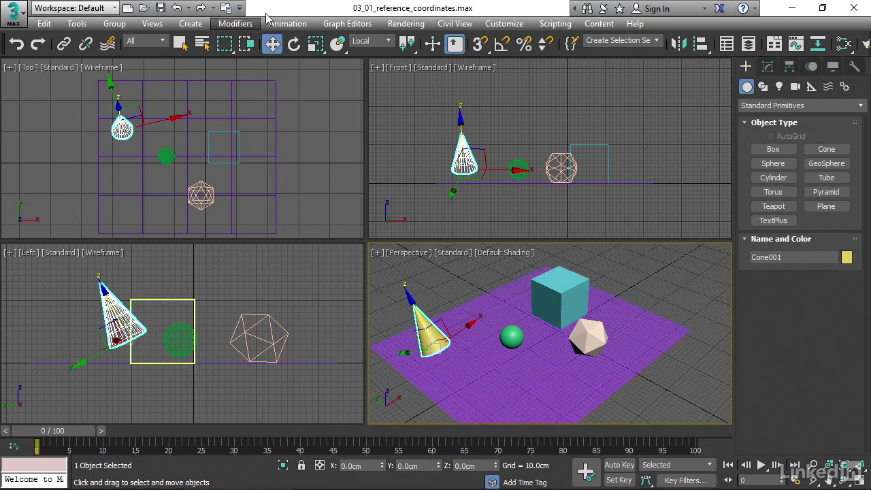
Rotate the cone further onto its side in the Top view, then reposition it in the Left view
left_click(293, 44)
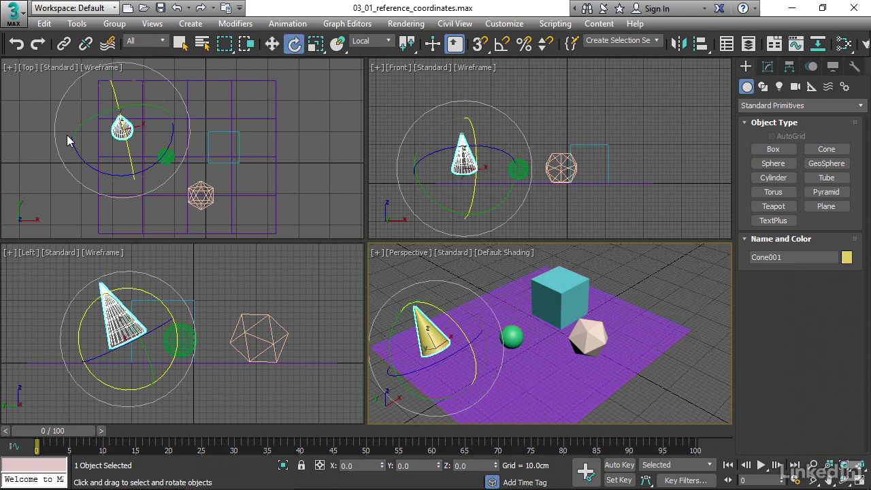
left_click(97, 171)
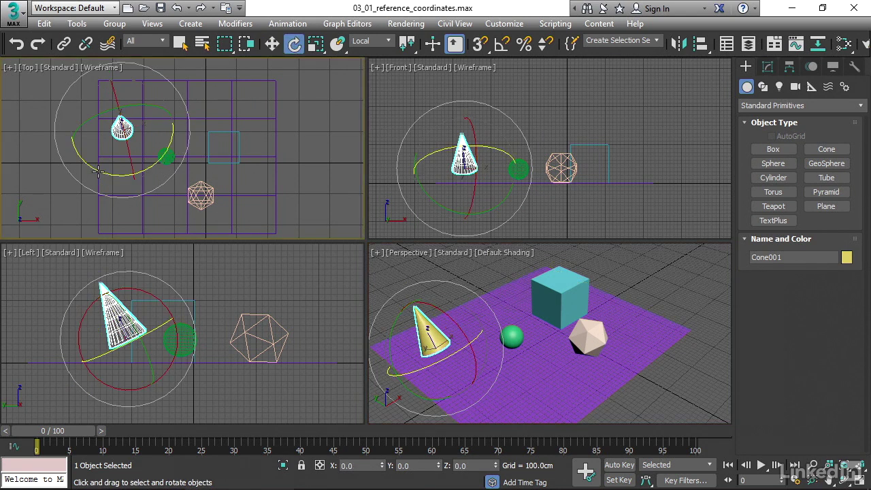
left_click_drag(97, 171, 117, 82)
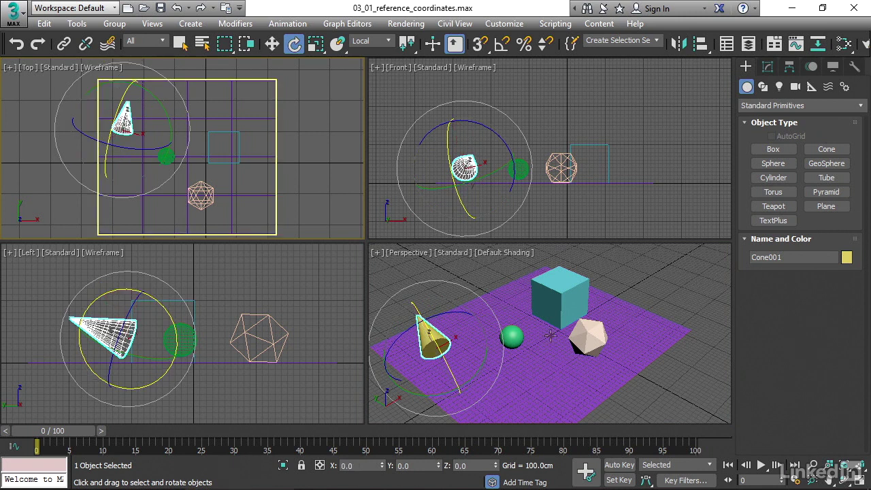
left_click(271, 44)
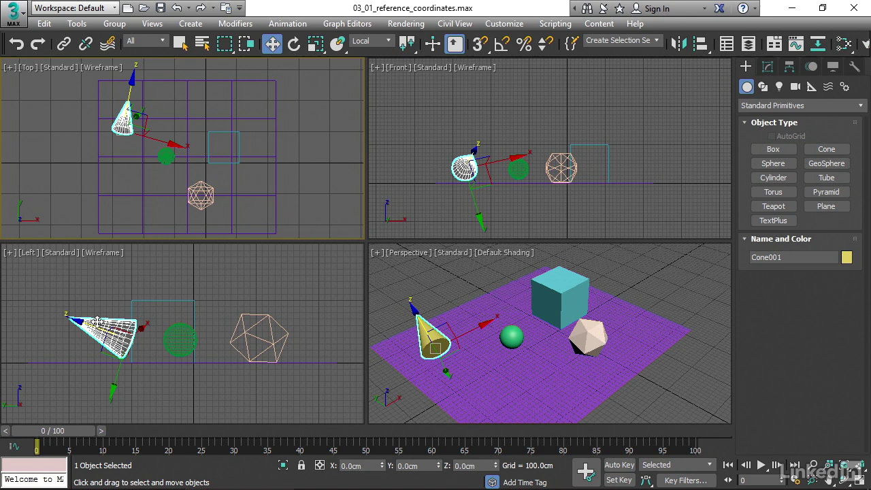
left_click_drag(88, 325, 76, 289)
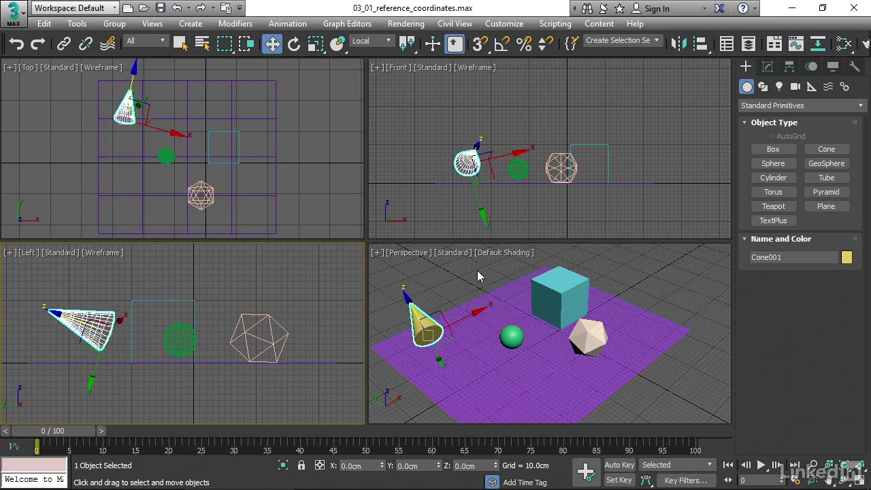
Change the reference coordinate system to View and activate the Front viewport to realign the gizmo
left_click(381, 42)
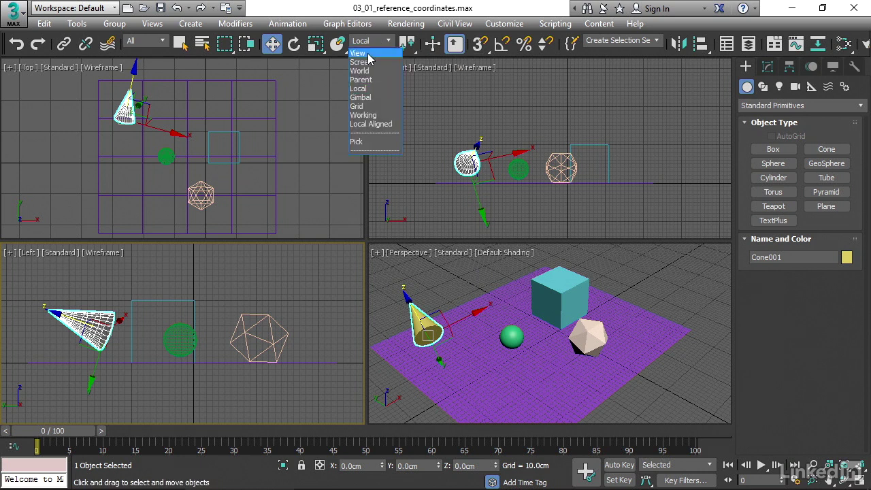
left_click(368, 55)
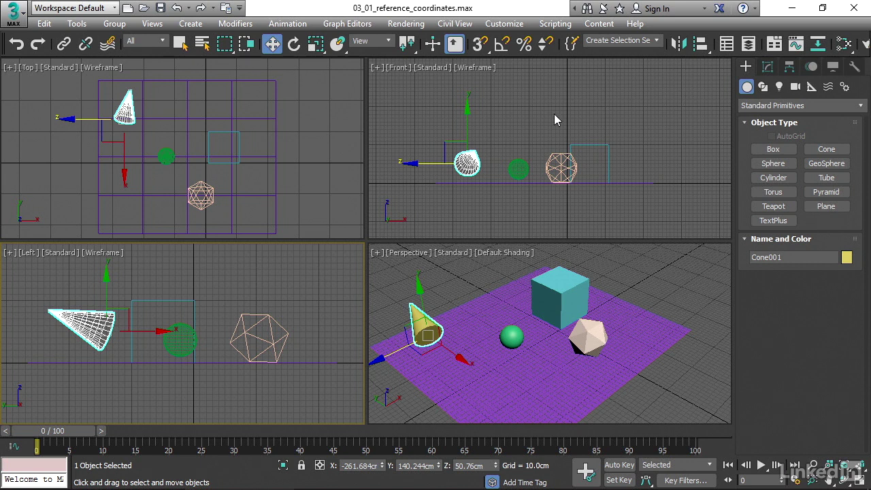
left_click(465, 164)
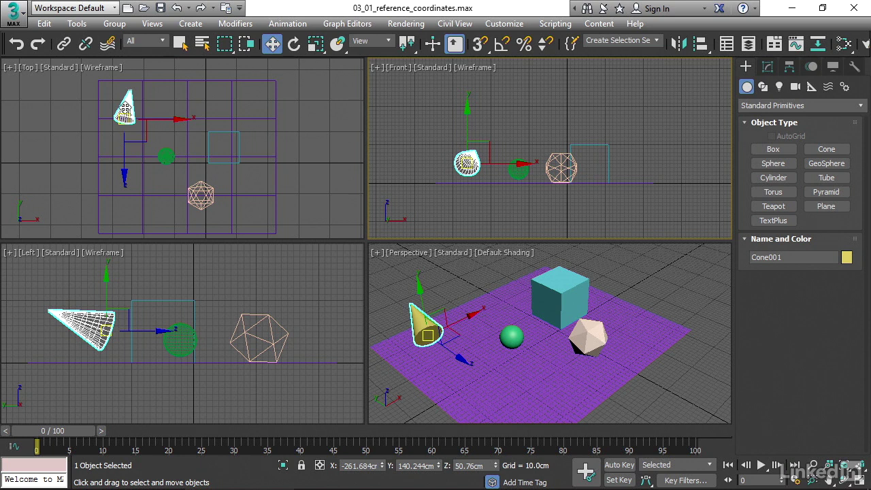
Pan the Top view downward, then activate the Left view so it orients the cone's axes
right_click(37, 116)
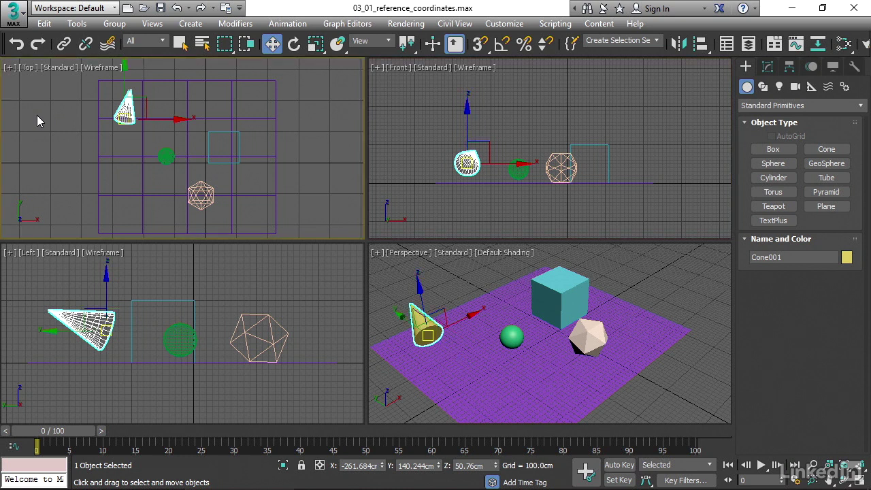
middle_click_drag(78, 130, 73, 169)
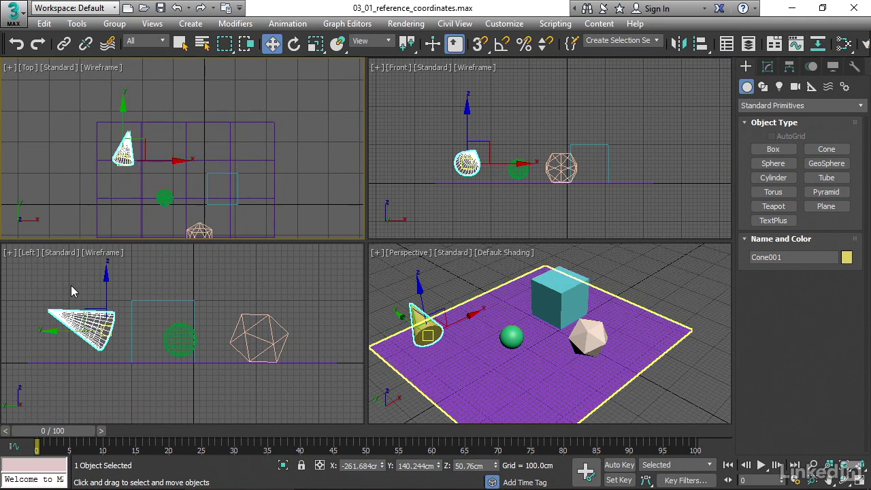
right_click(28, 292)
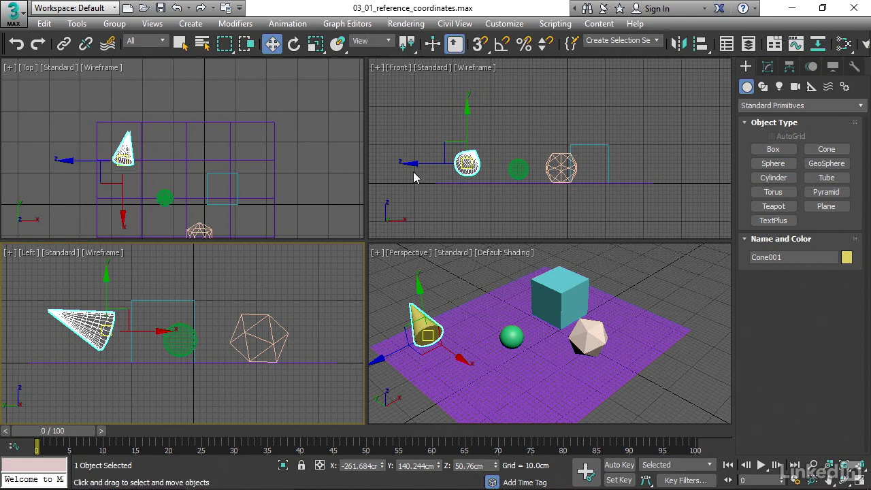
Pan the Perspective view right and lower the cone along its vertical axis to Z 47.845cm
middle_click_drag(444, 278, 484, 292)
left_click_drag(472, 297, 469, 304)
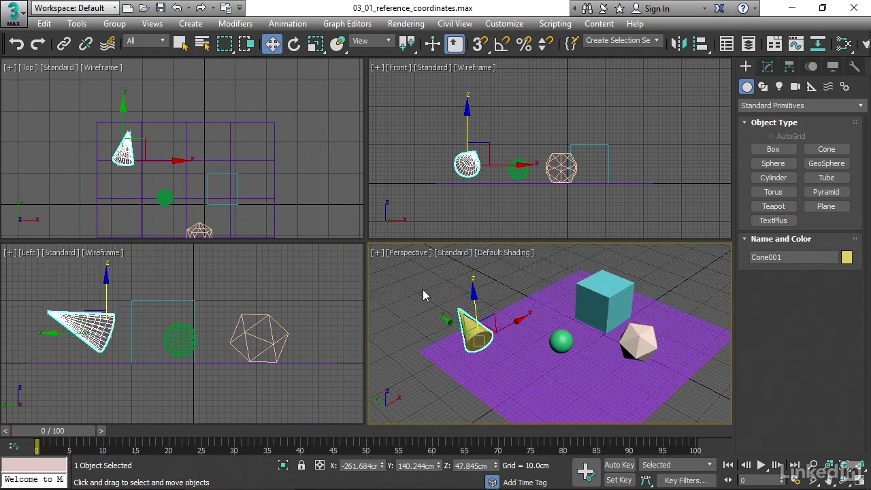